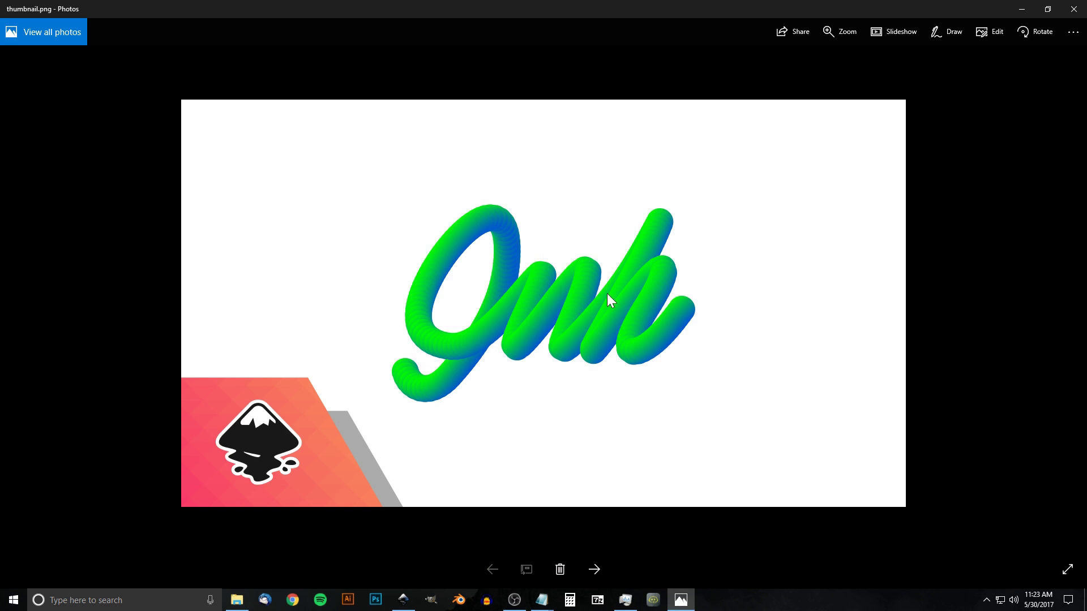
Step: Browse the reference images, including the gradient-types image, then return to the Ink image
scroll(612, 341, down, 1)
key(Right)
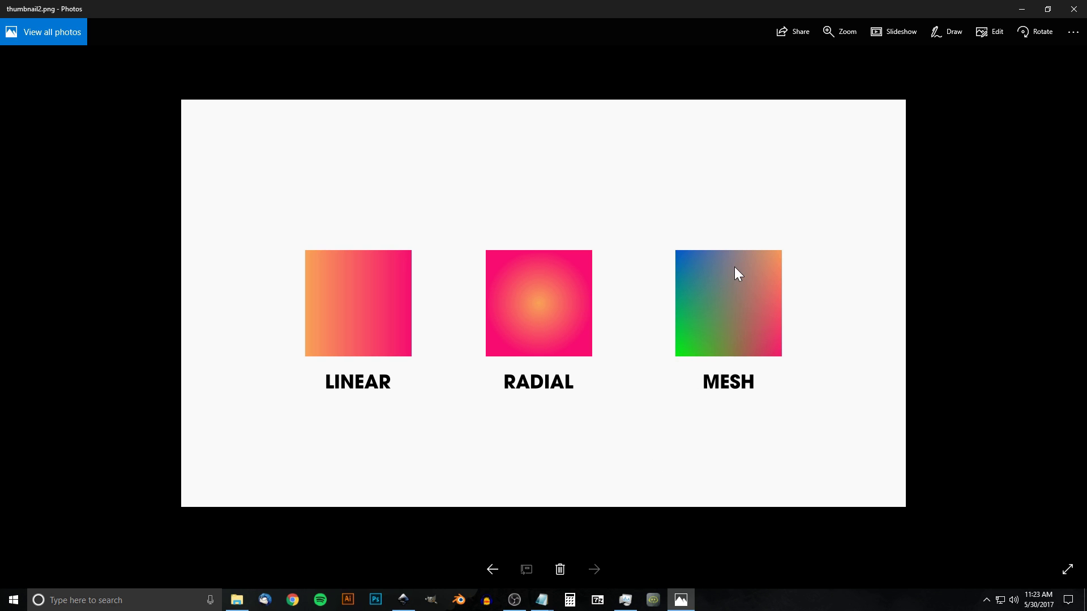
key(Left)
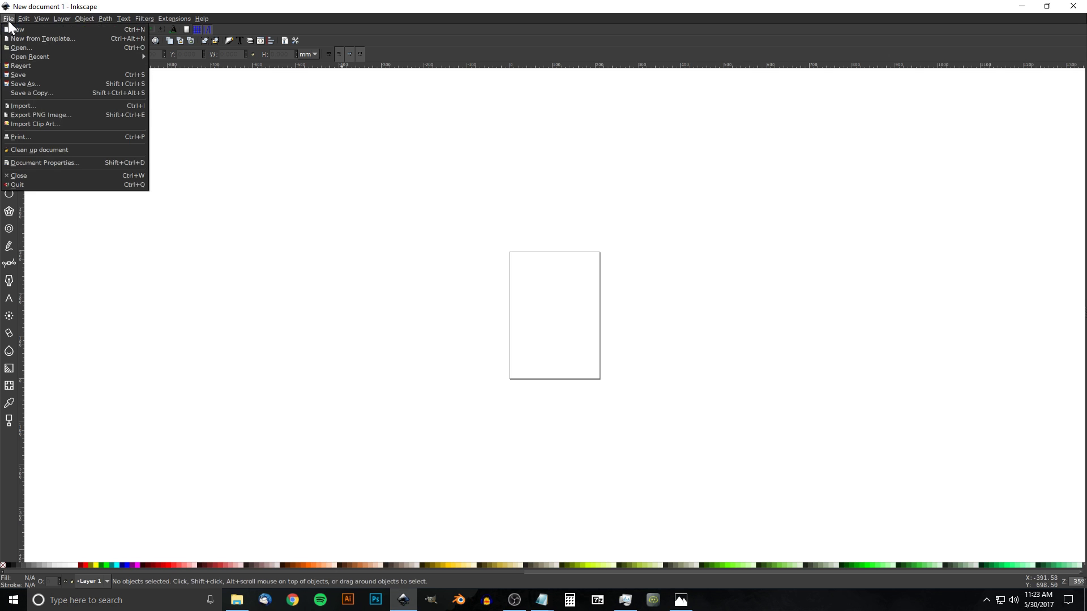
Step: Set the display units to px, hide the page border, and zoom to 1:1
click(28, 161)
drag(986, 65, 532, 140)
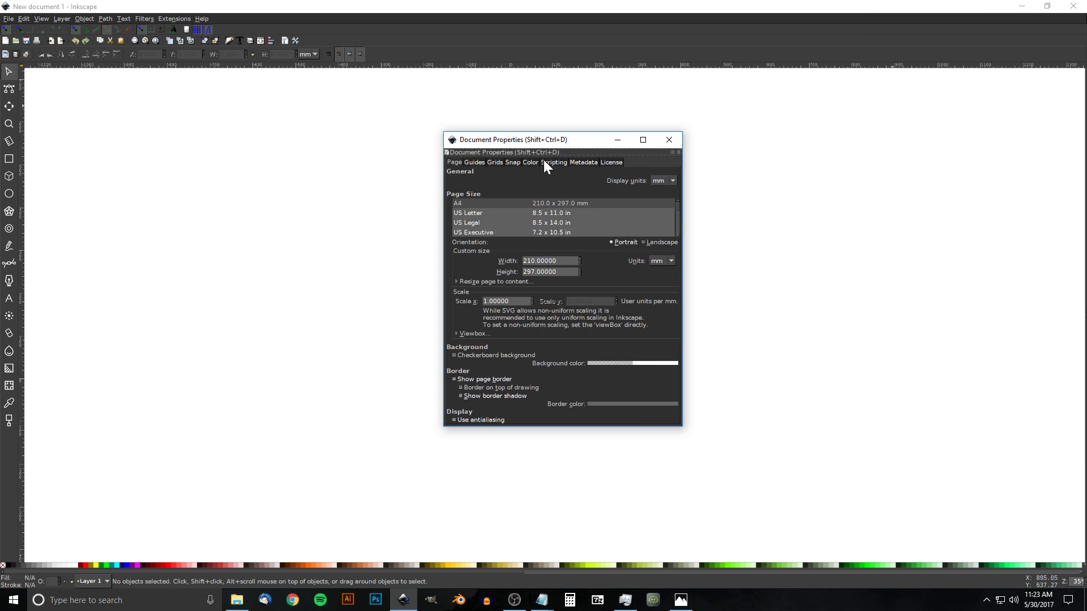
click(672, 180)
click(663, 158)
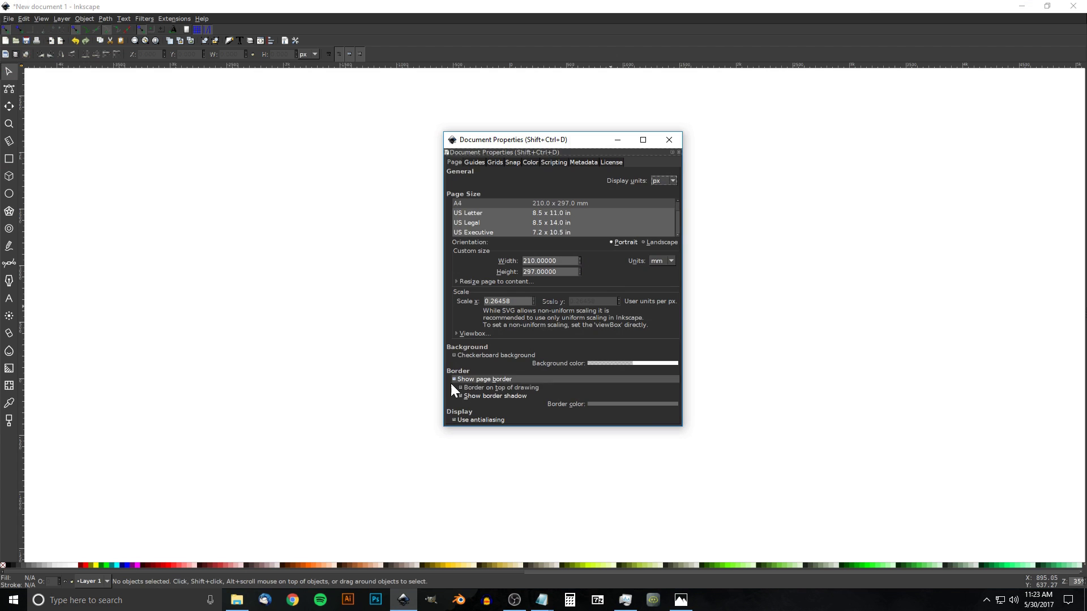
click(453, 378)
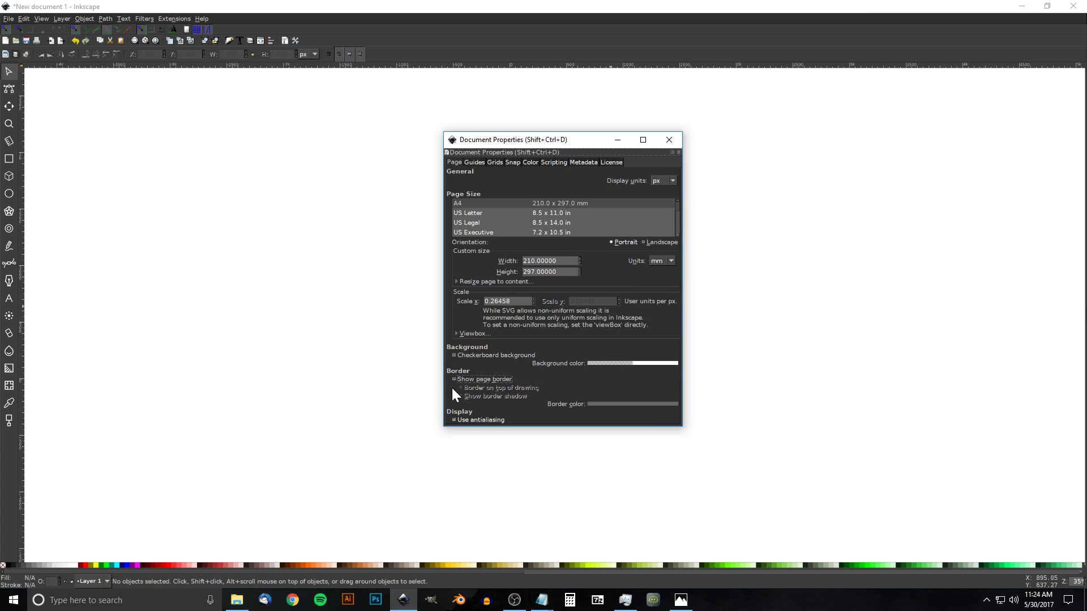
click(669, 143)
click(45, 19)
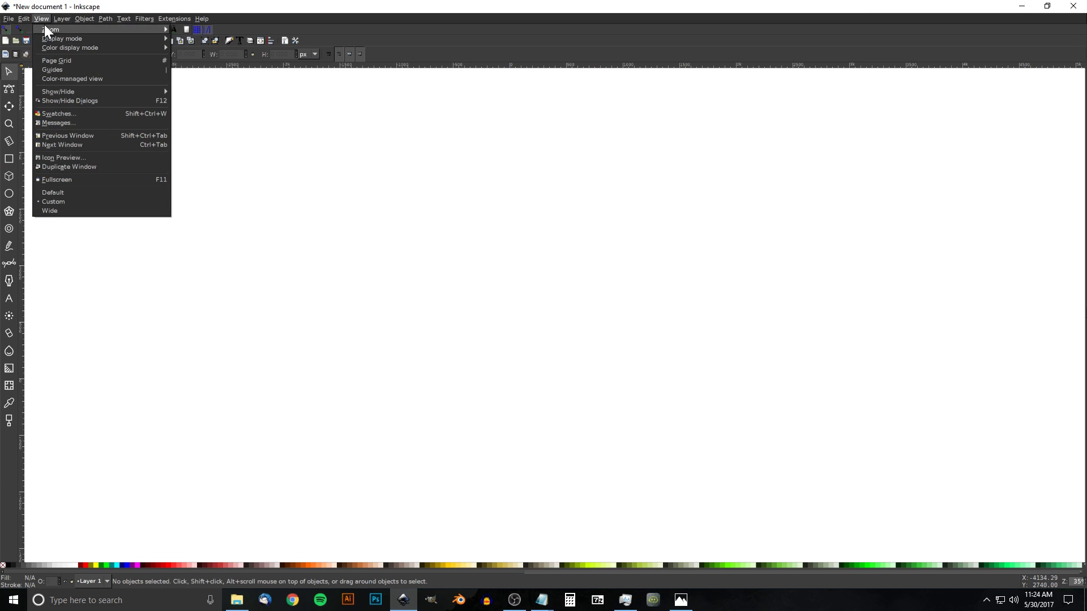
mouse_move(49, 29)
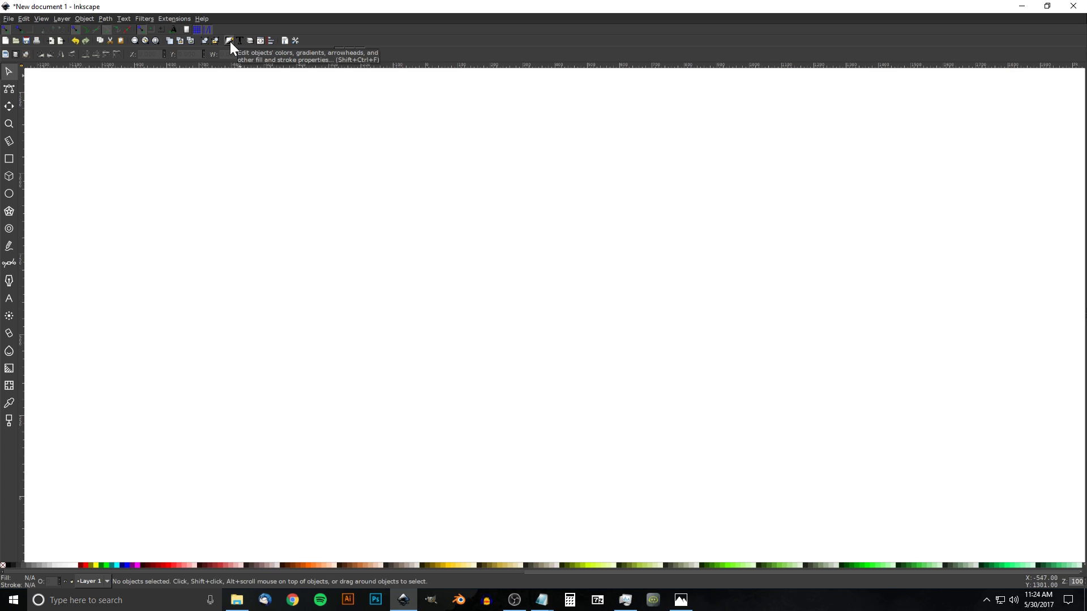
Step: Open the Fill and Stroke panel and check the Ink reference image again
click(229, 42)
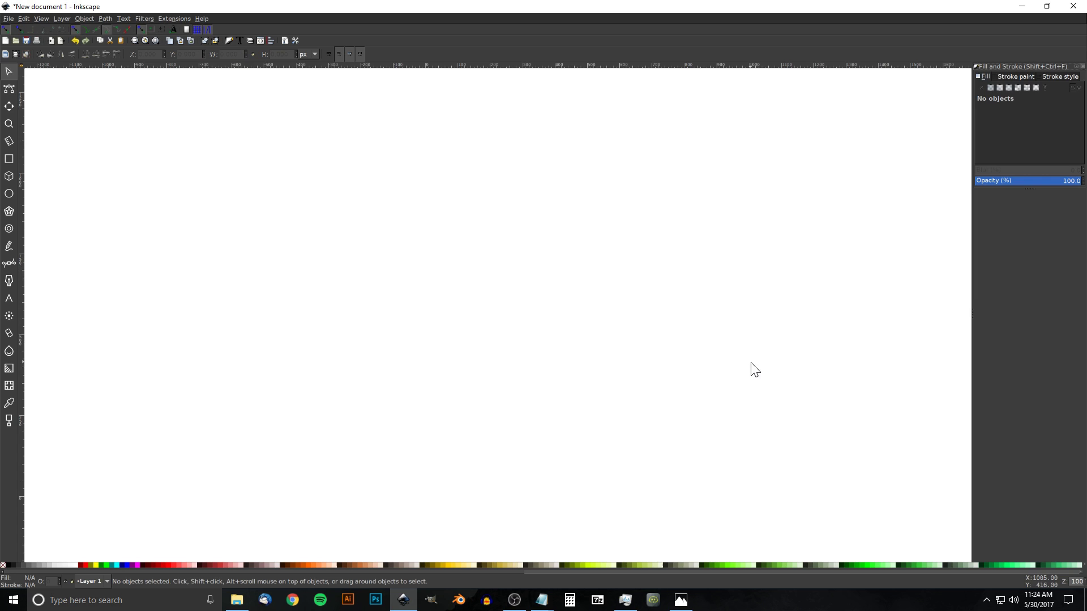
click(681, 600)
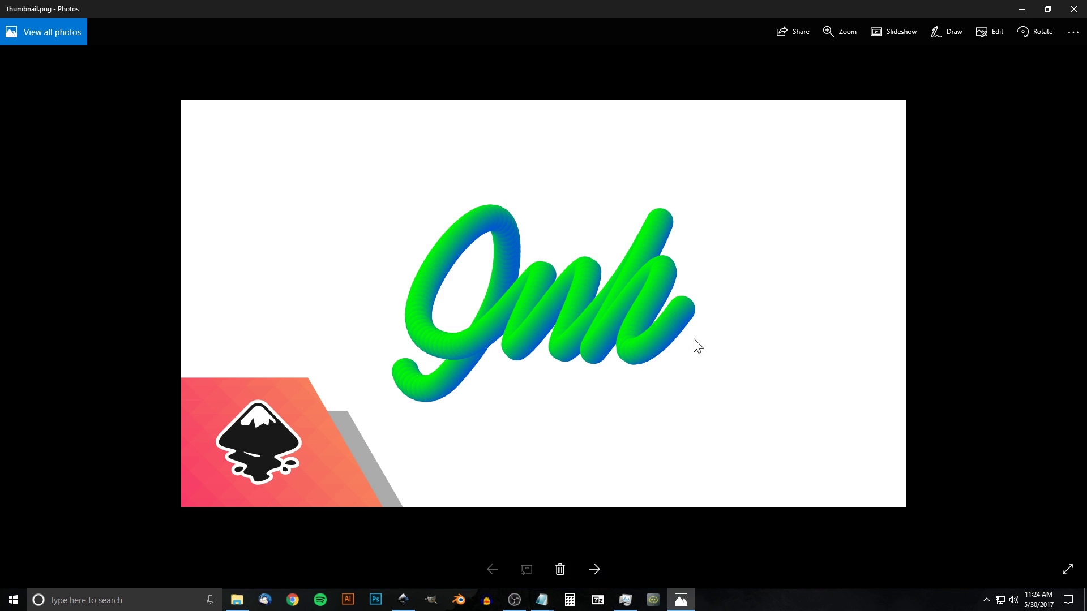
click(402, 600)
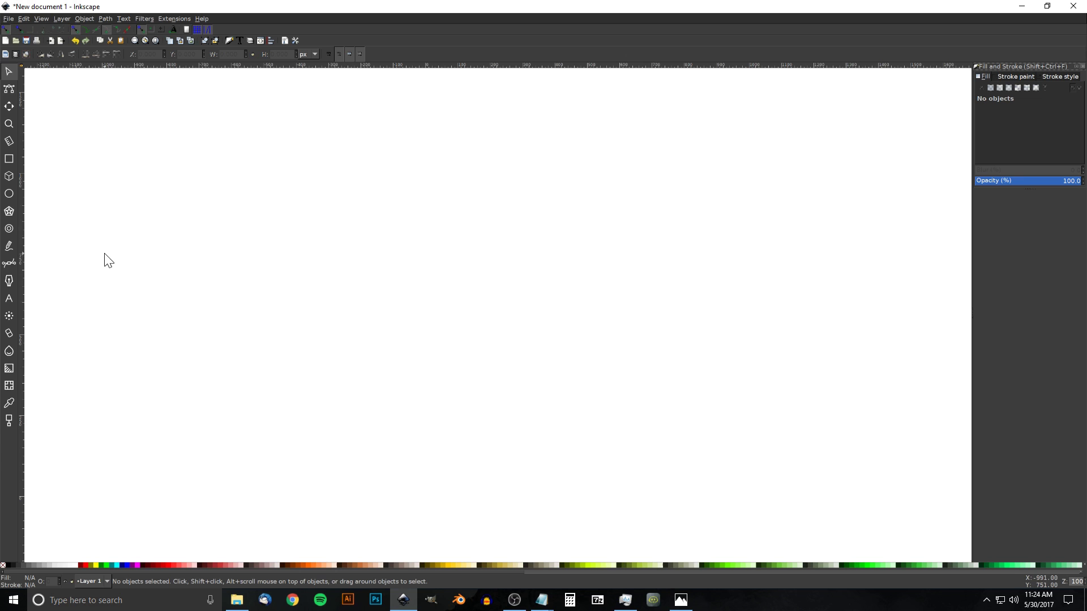
Step: Draw an S-shaped Spiro path with the Pen tool and move it up and right
click(7, 264)
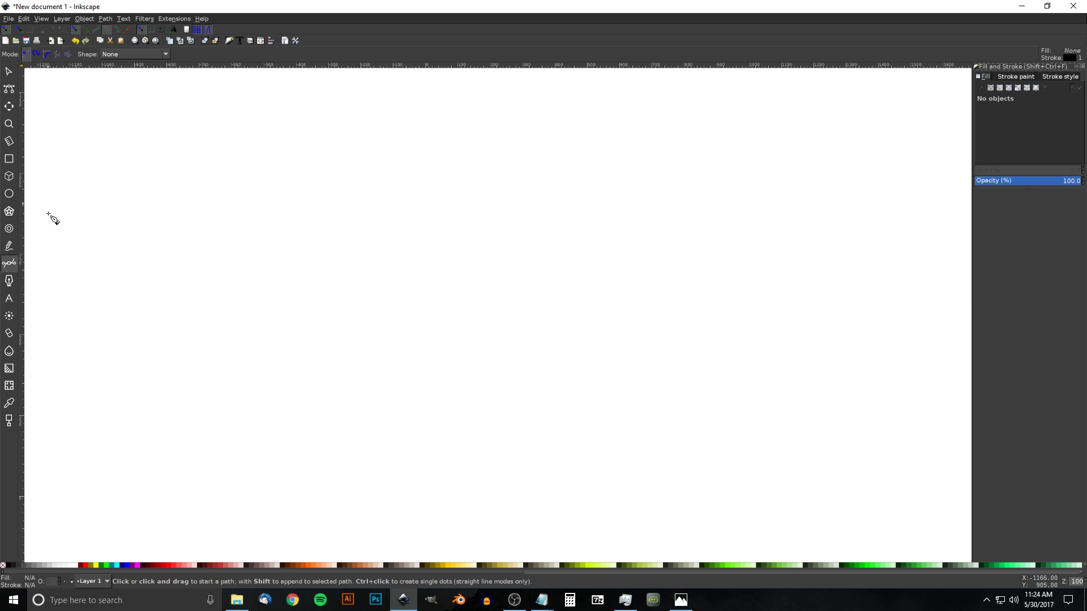
click(36, 54)
click(273, 323)
click(364, 335)
click(376, 251)
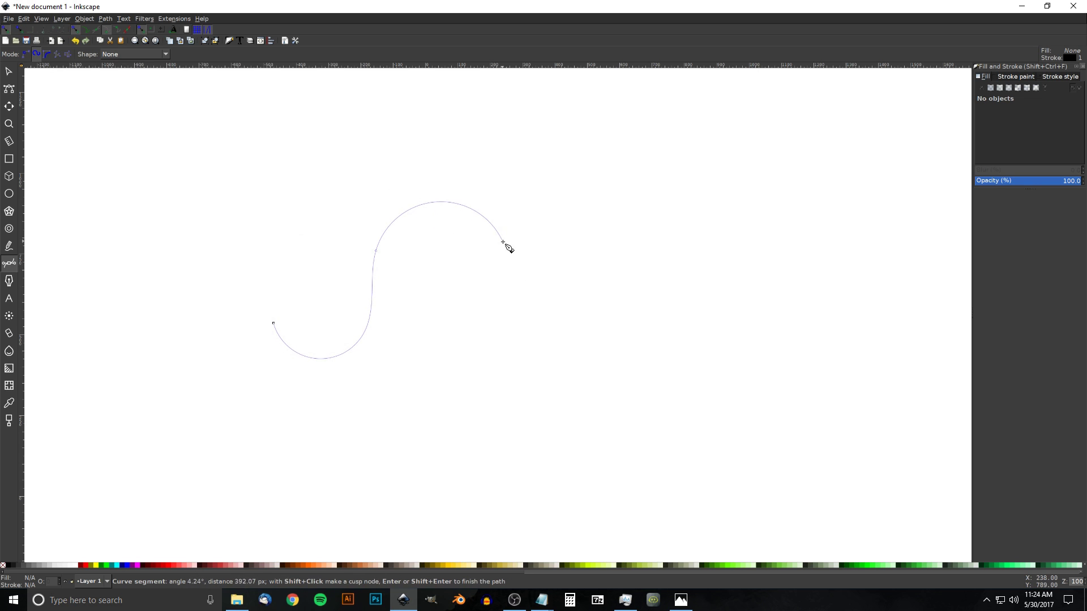
double_click(485, 233)
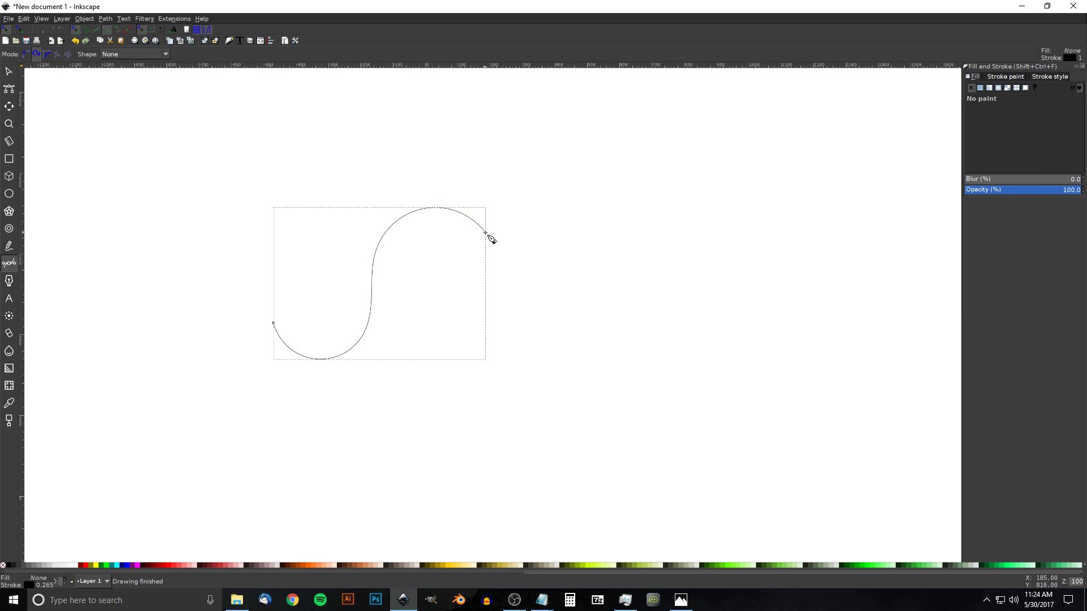
click(8, 71)
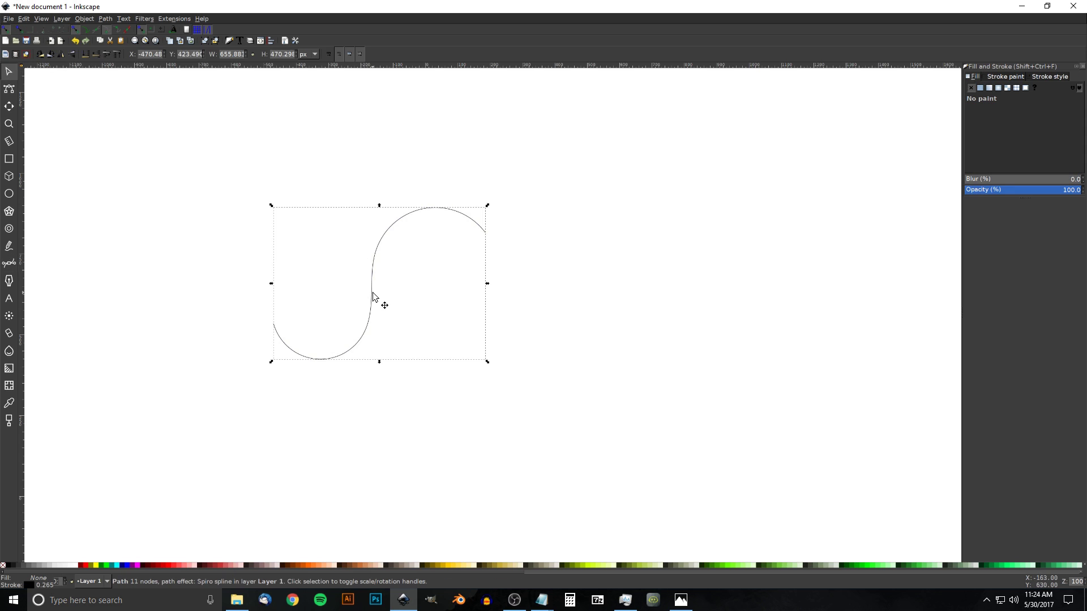
drag(373, 296, 643, 237)
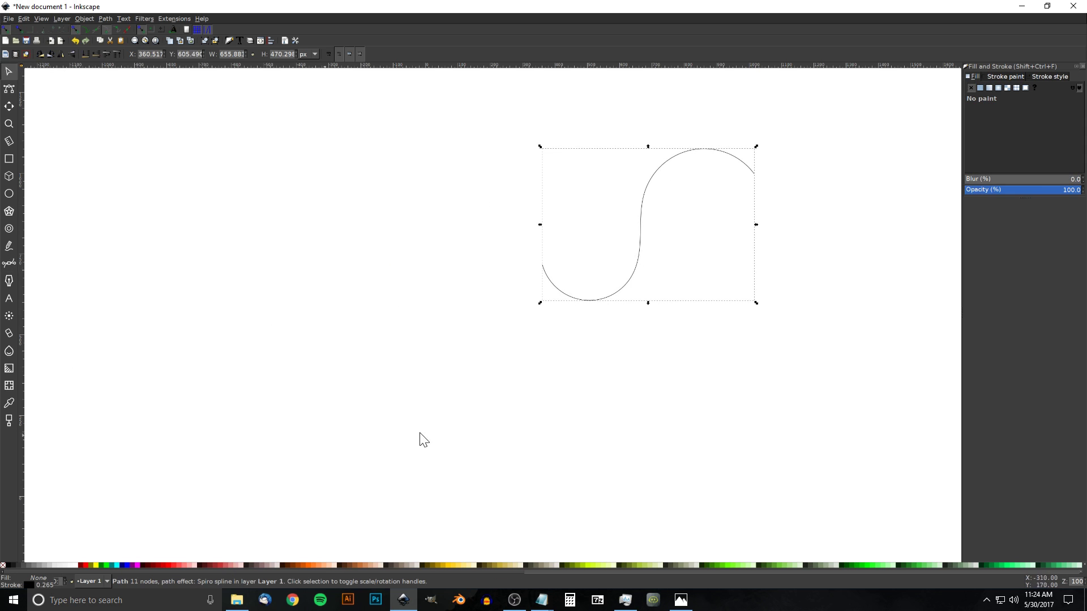
Step: Draw a small perfect circle left of the curve, convert it to a path, and remove its stroke
click(9, 194)
key(ctrl)
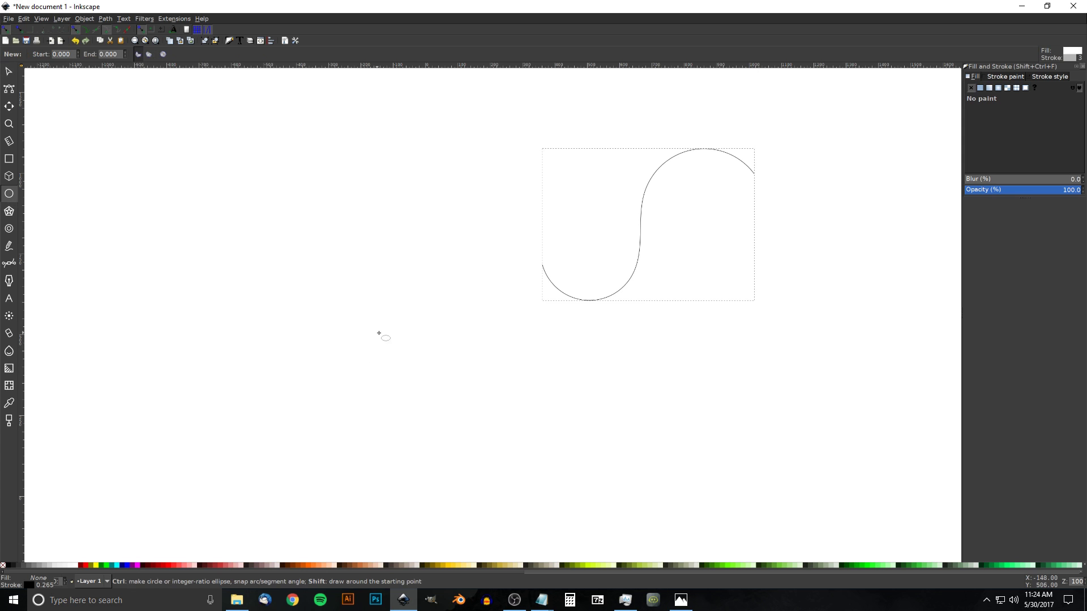
drag(385, 335, 401, 352)
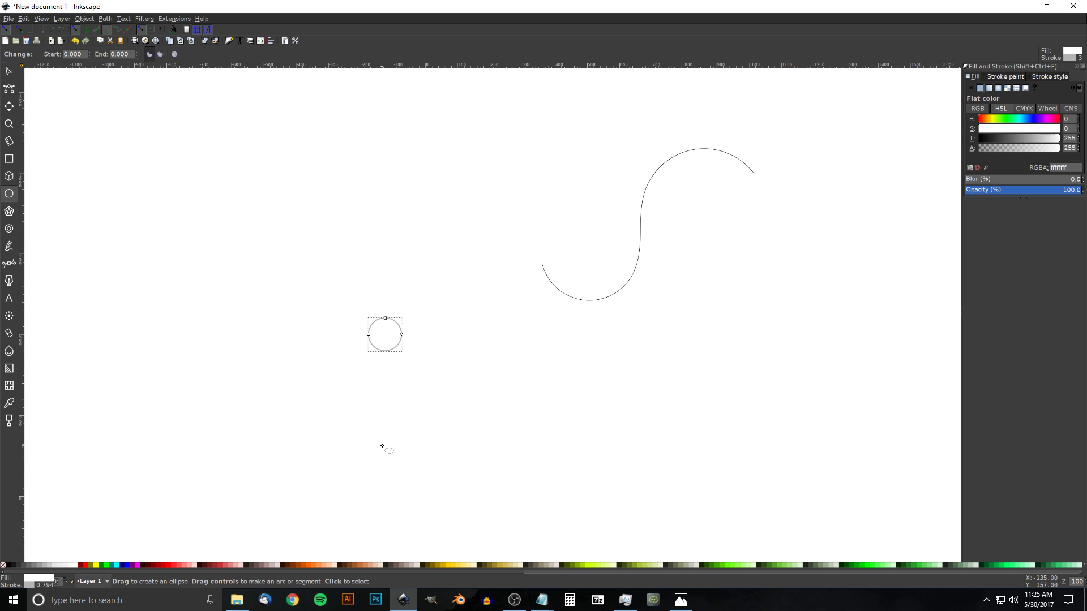
click(104, 18)
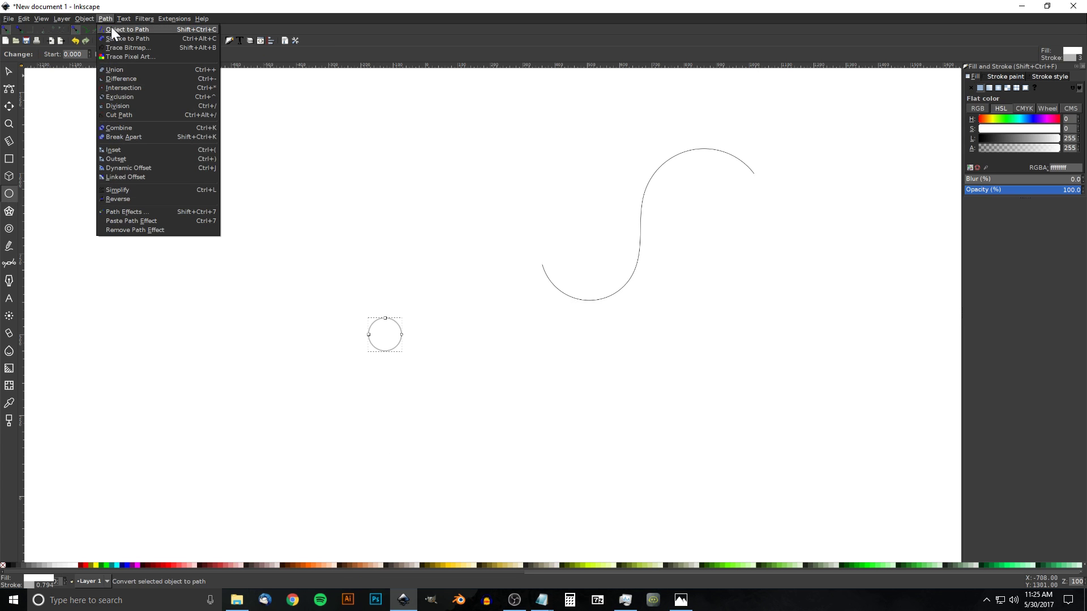
click(112, 30)
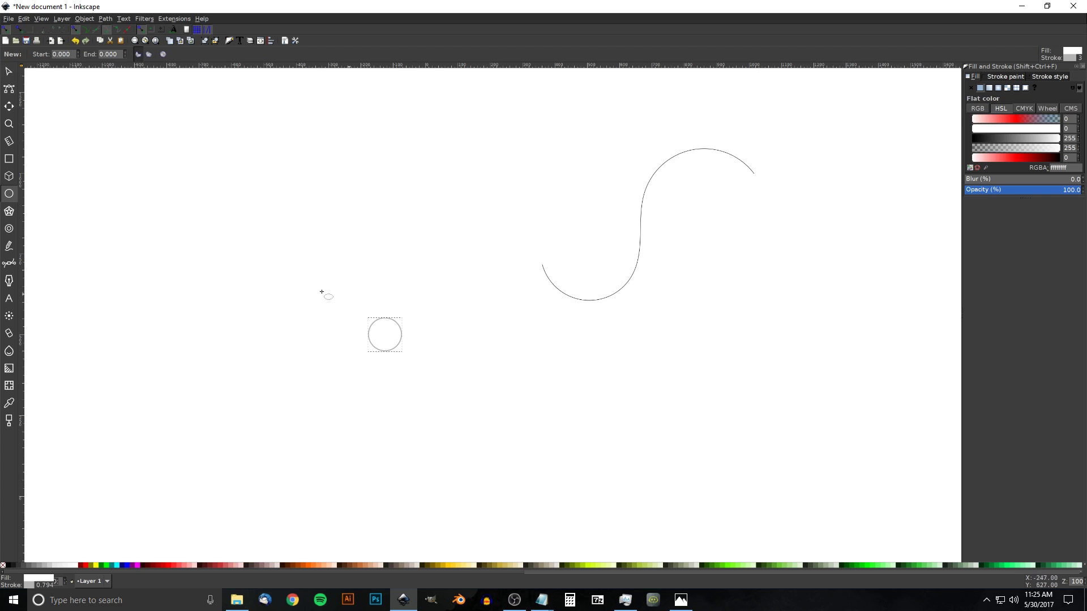
shift+click(3, 565)
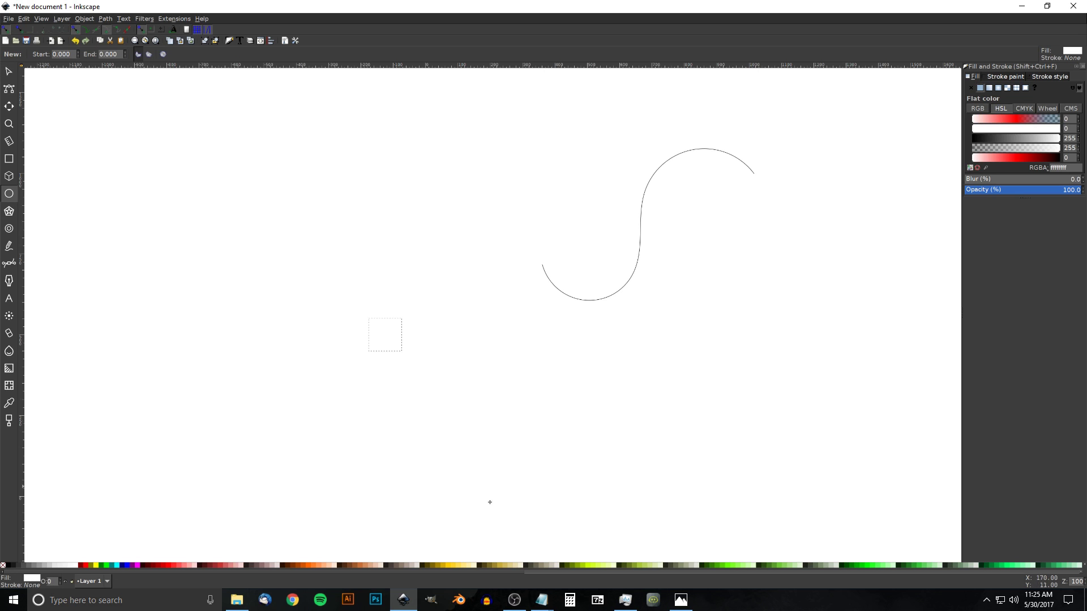
Step: Check the reference image, then fill the circle with blue from the palette
click(681, 600)
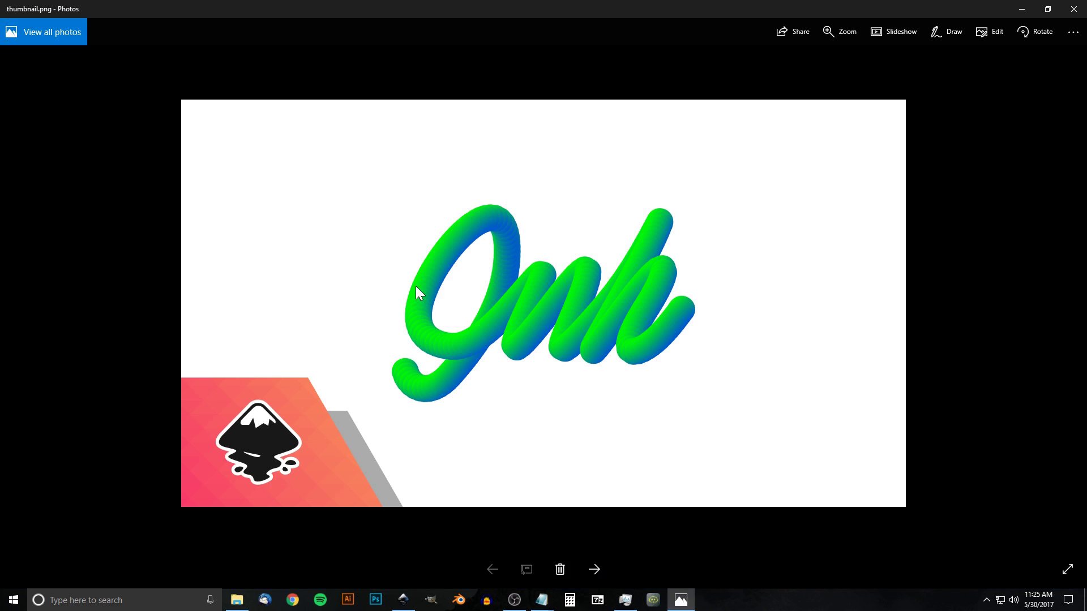
click(403, 600)
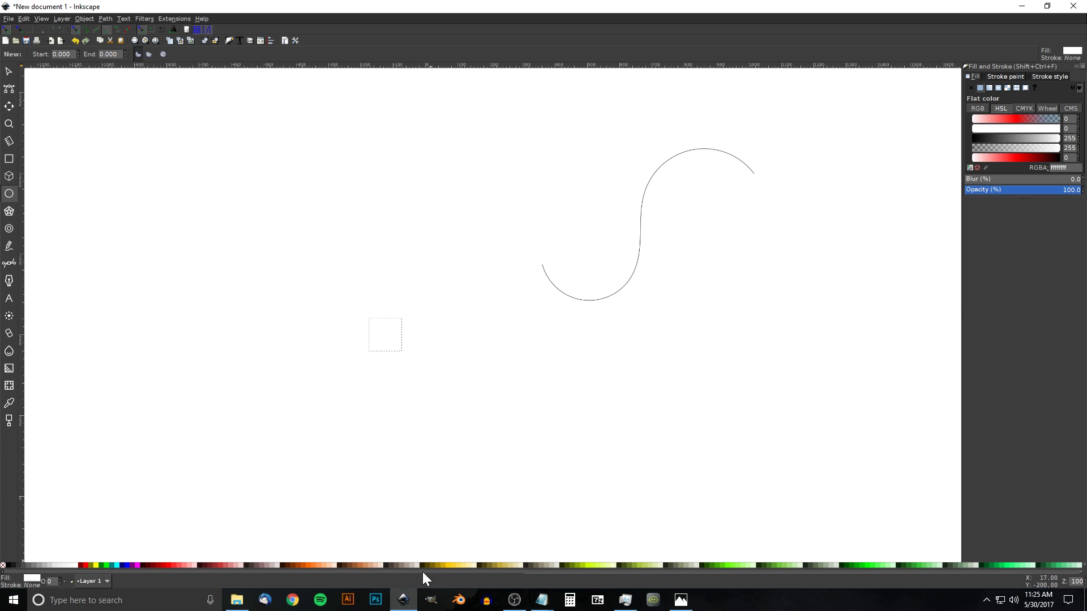
drag(422, 571, 738, 565)
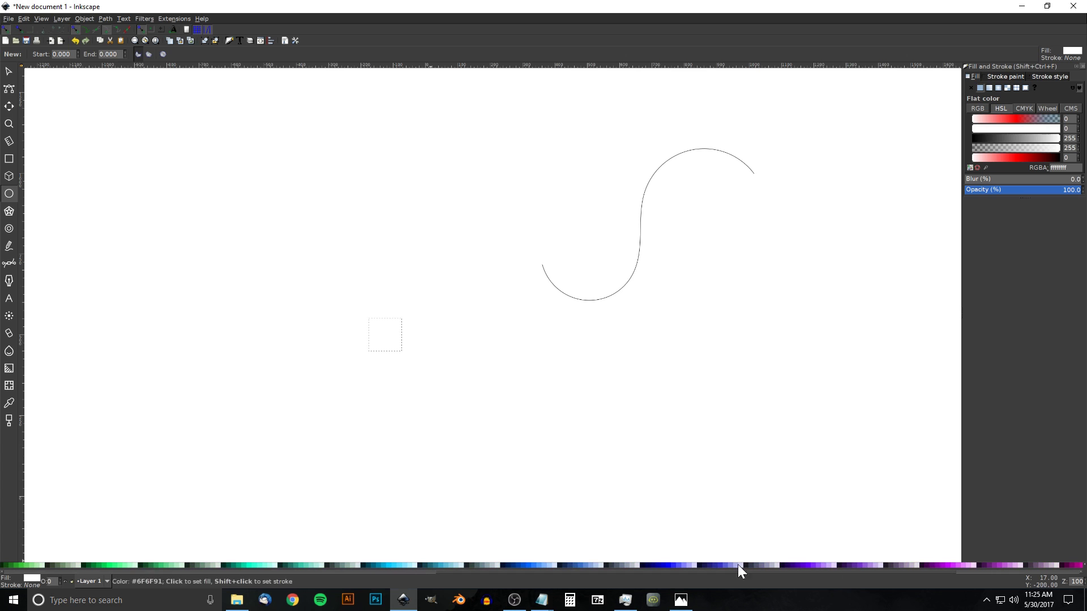
click(522, 564)
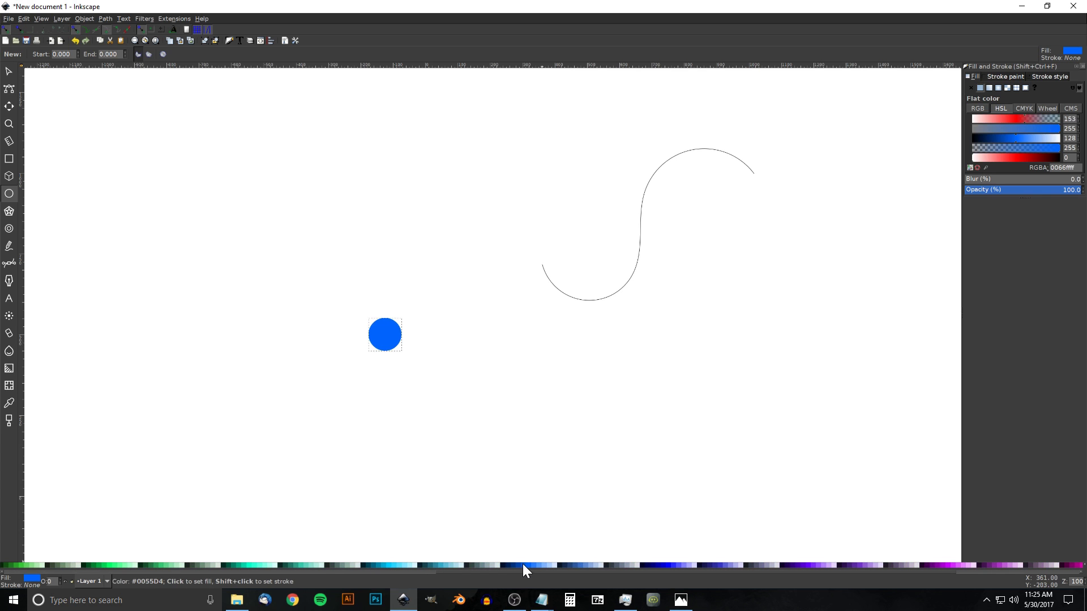
Step: Switch the circle's fill to a linear gradient and make its end stop green
click(989, 88)
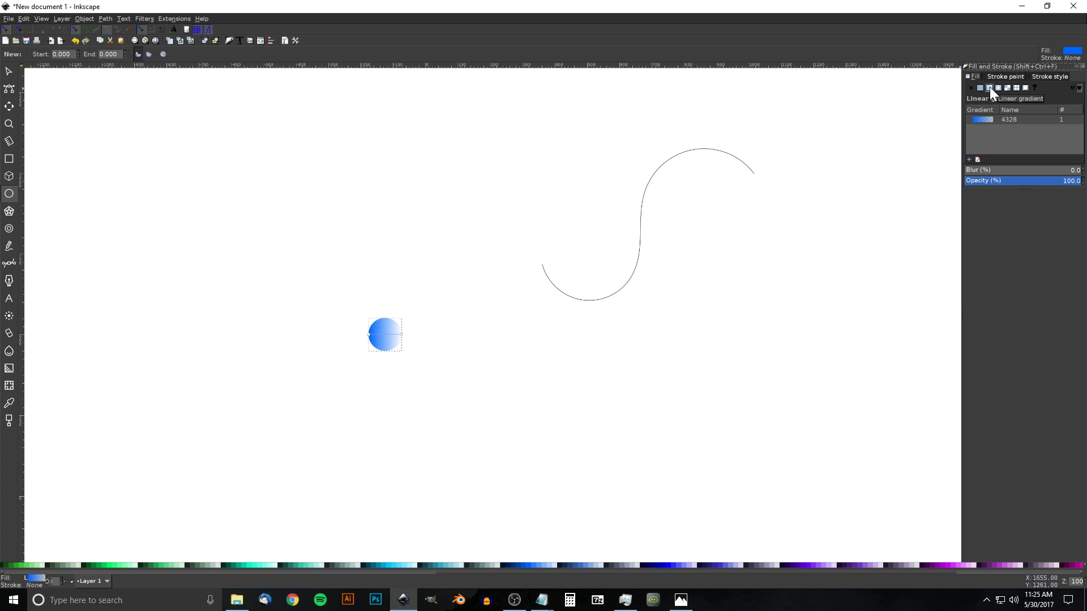
click(401, 334)
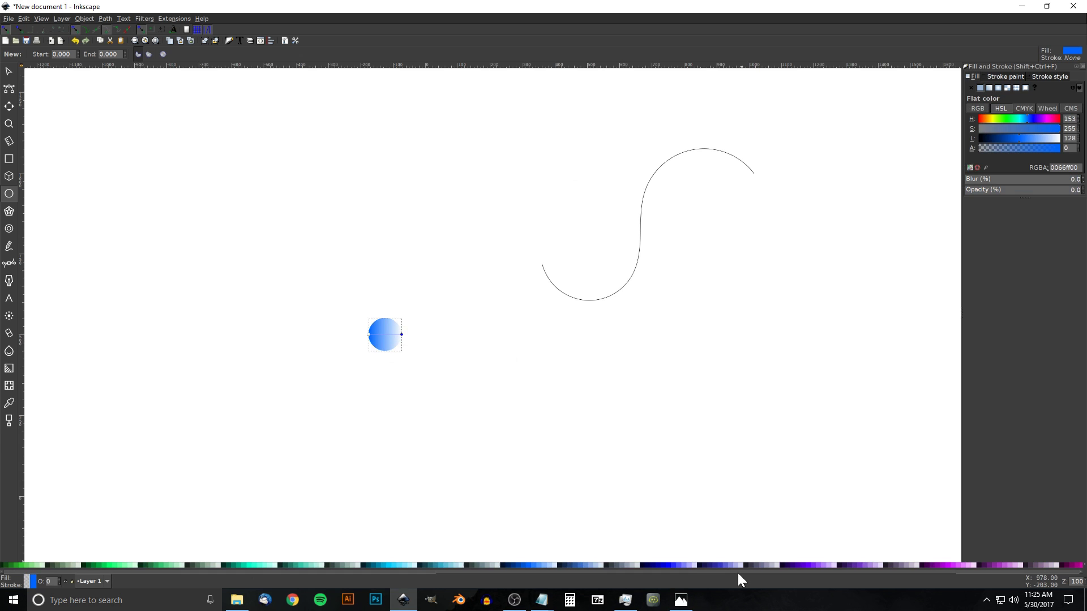
drag(738, 573, 428, 571)
click(424, 565)
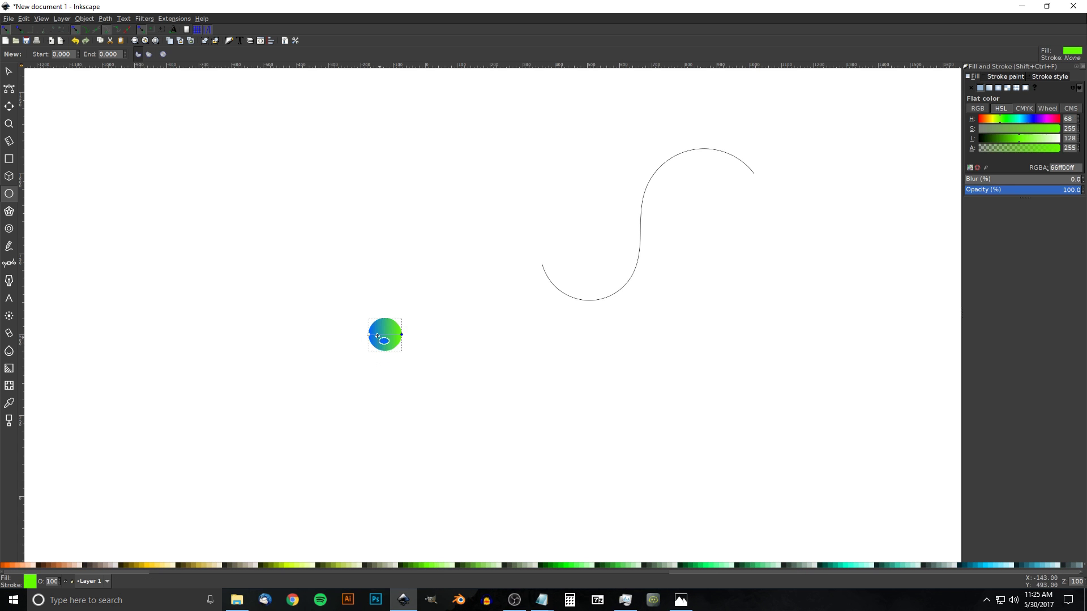
click(7, 74)
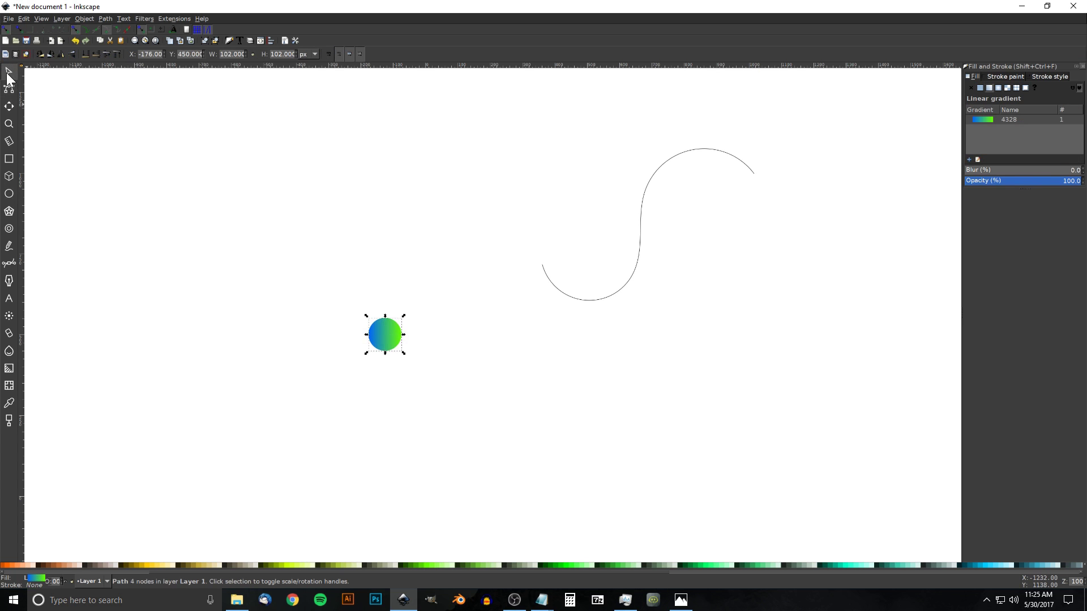
Step: Rotate the circle so its blue-to-green gradient runs diagonally
click(391, 331)
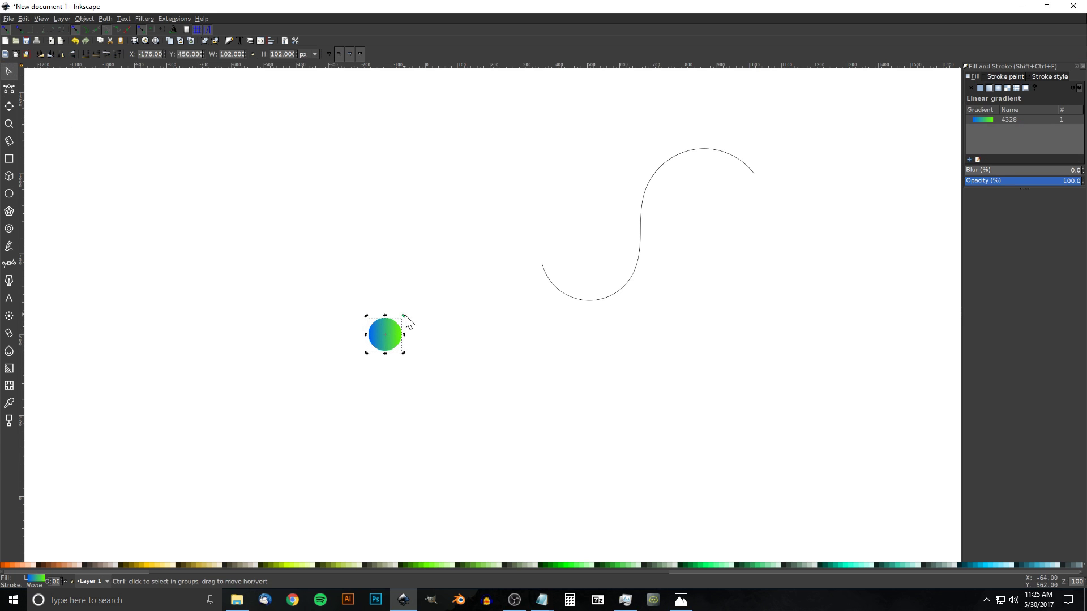
drag(405, 316, 414, 332)
key(g)
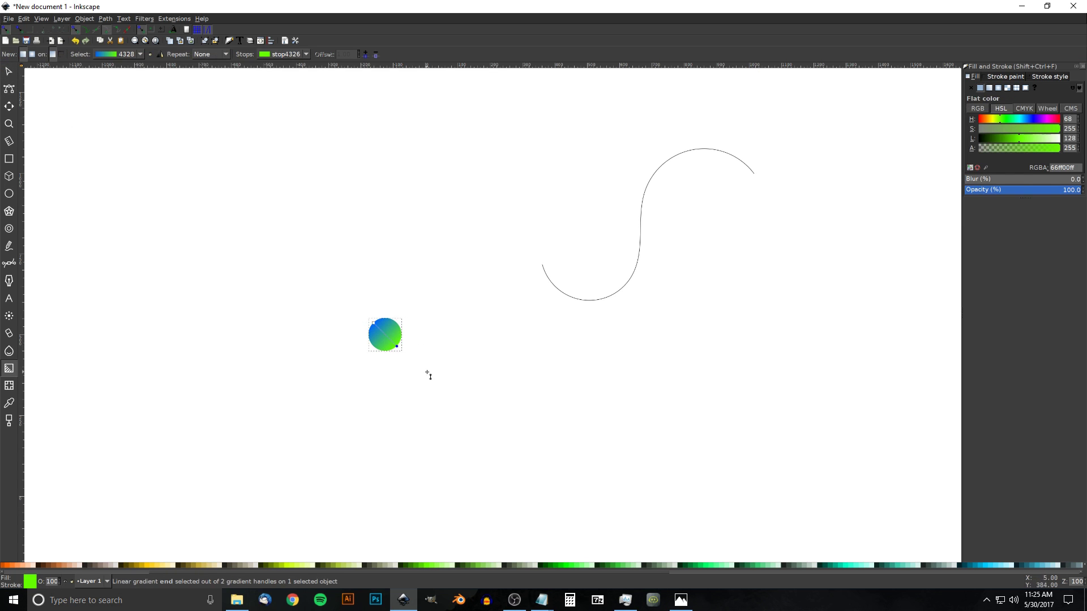
key(s)
Step: Drag the circle along the S-curve, raise it to top, and park it left of the curve
drag(387, 333, 410, 240)
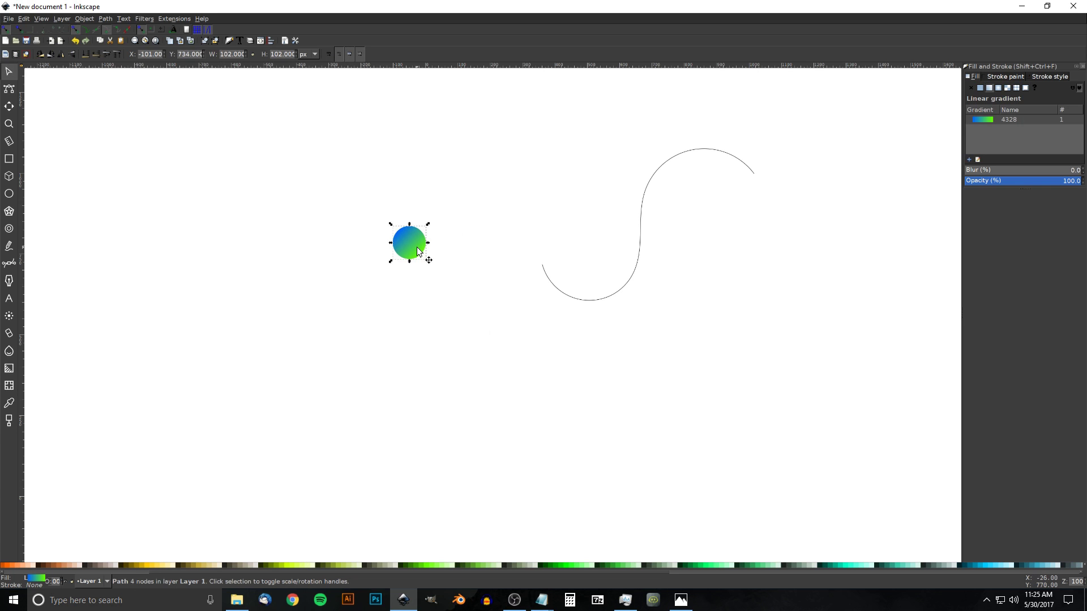
drag(418, 250, 548, 249)
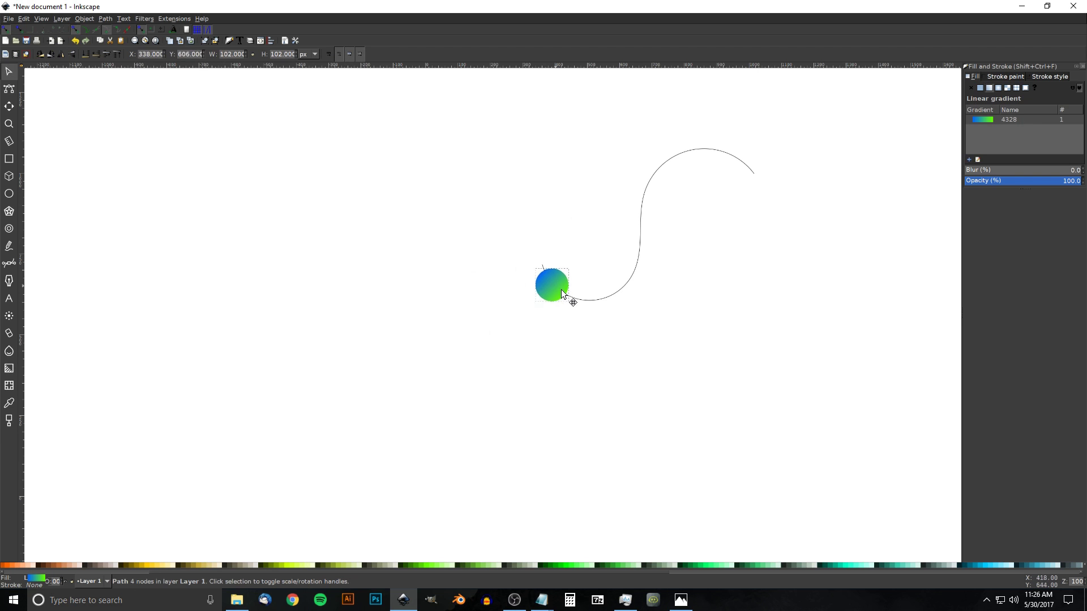
drag(562, 293, 758, 181)
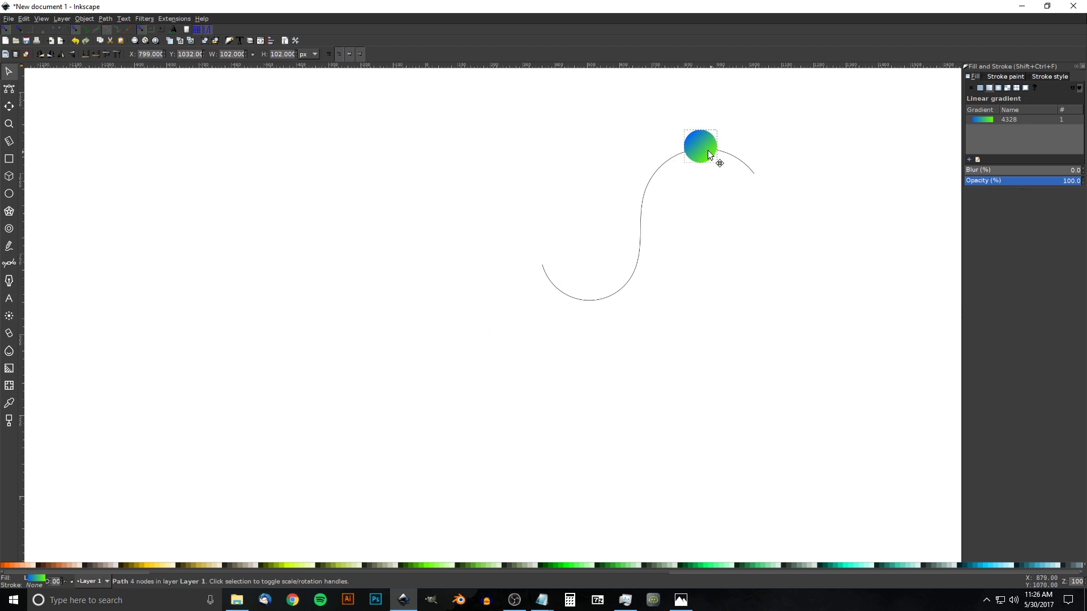
drag(544, 279, 654, 235)
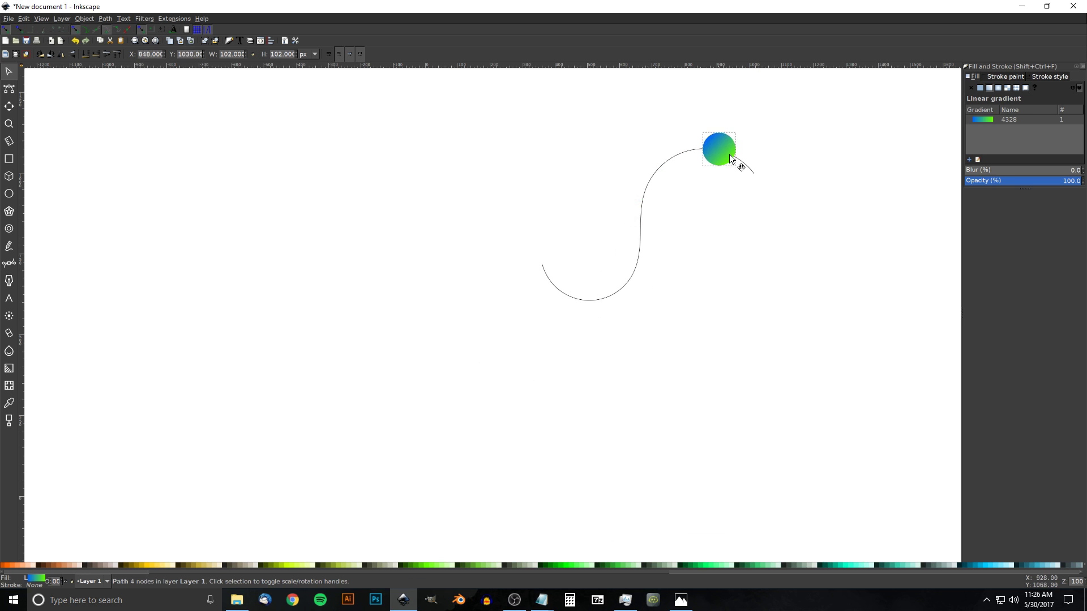
drag(730, 156, 632, 305)
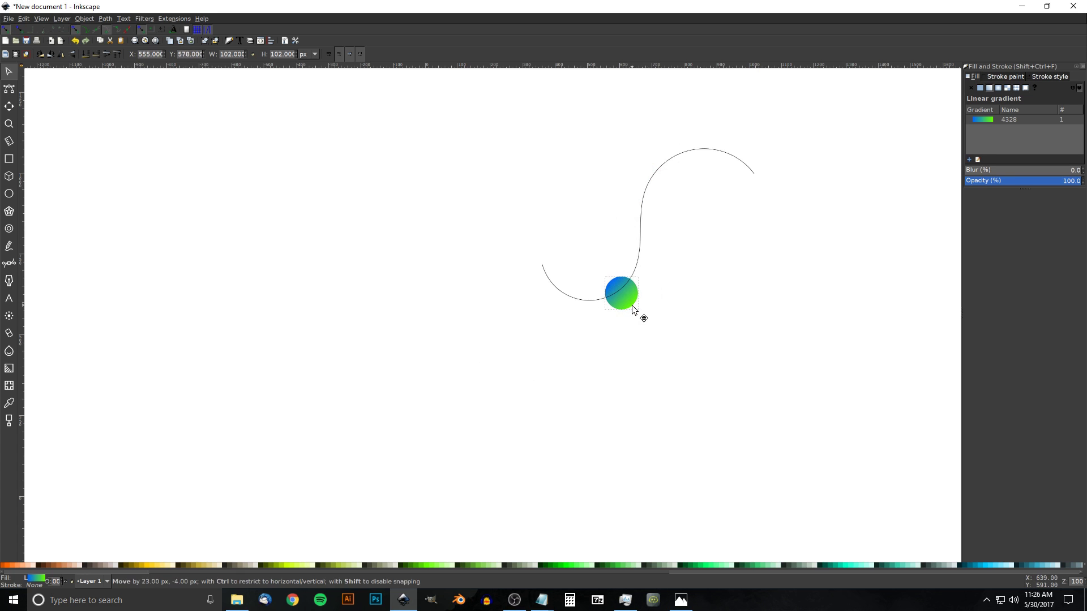
click(116, 55)
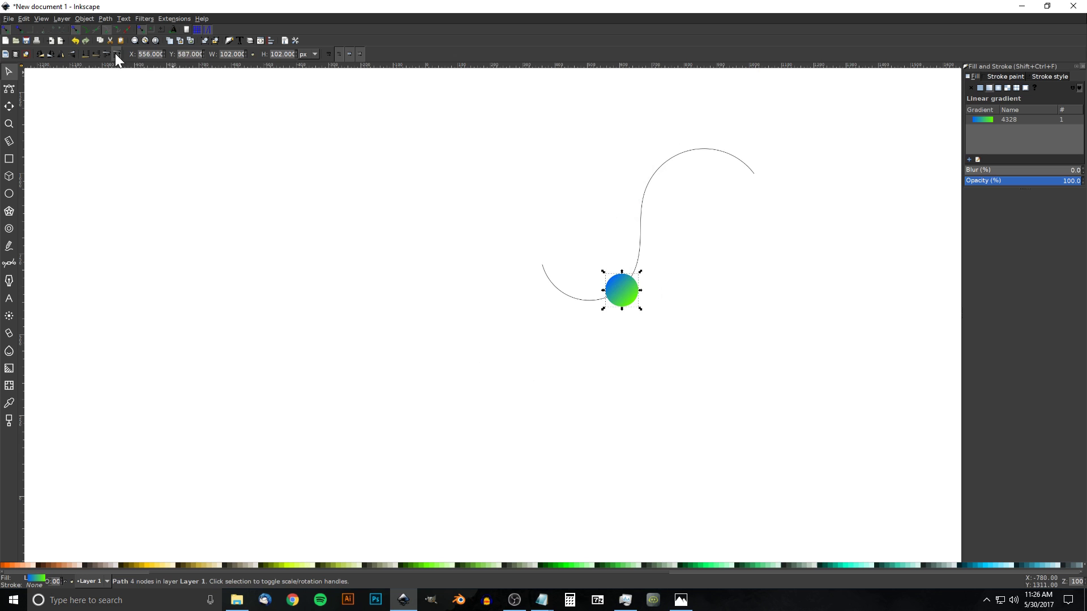
drag(629, 296, 488, 279)
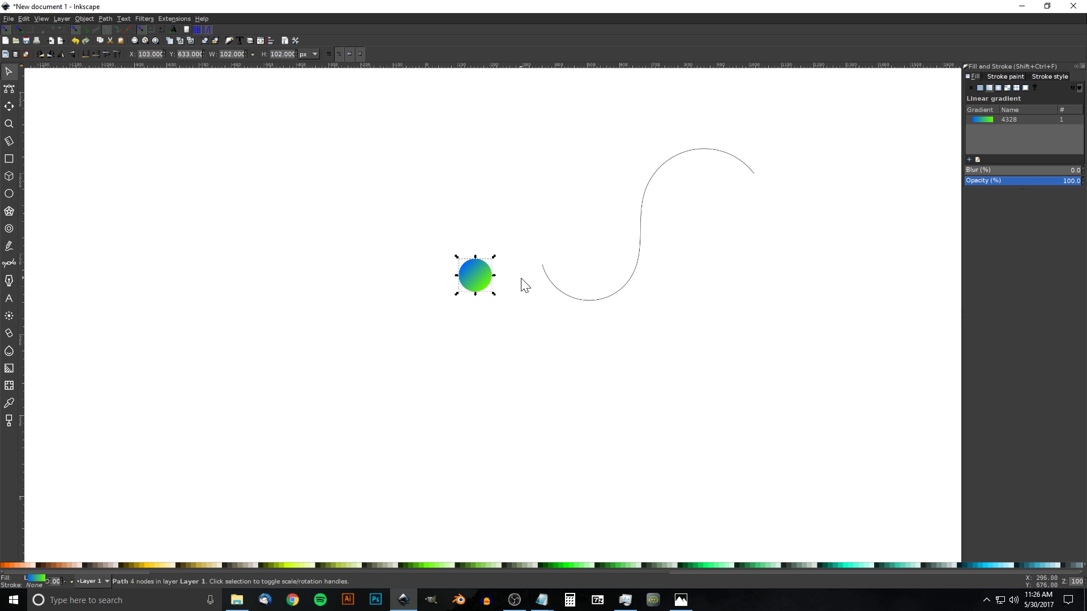
Step: Select the circle and S-curve, open Generate from Path > Scatter, and set the original pattern to Cloned
shift+click(645, 203)
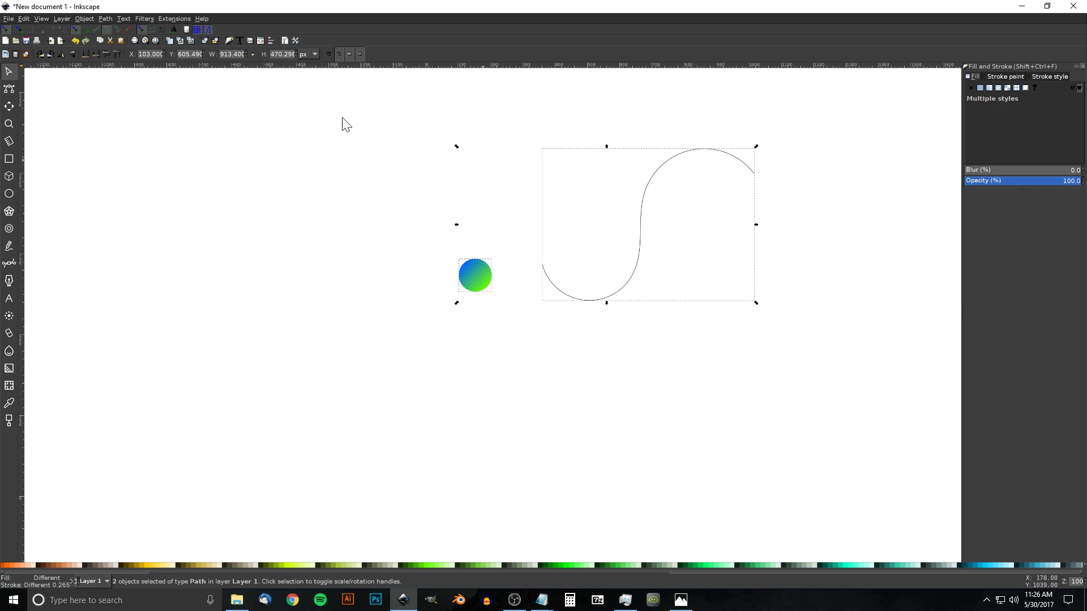
click(172, 19)
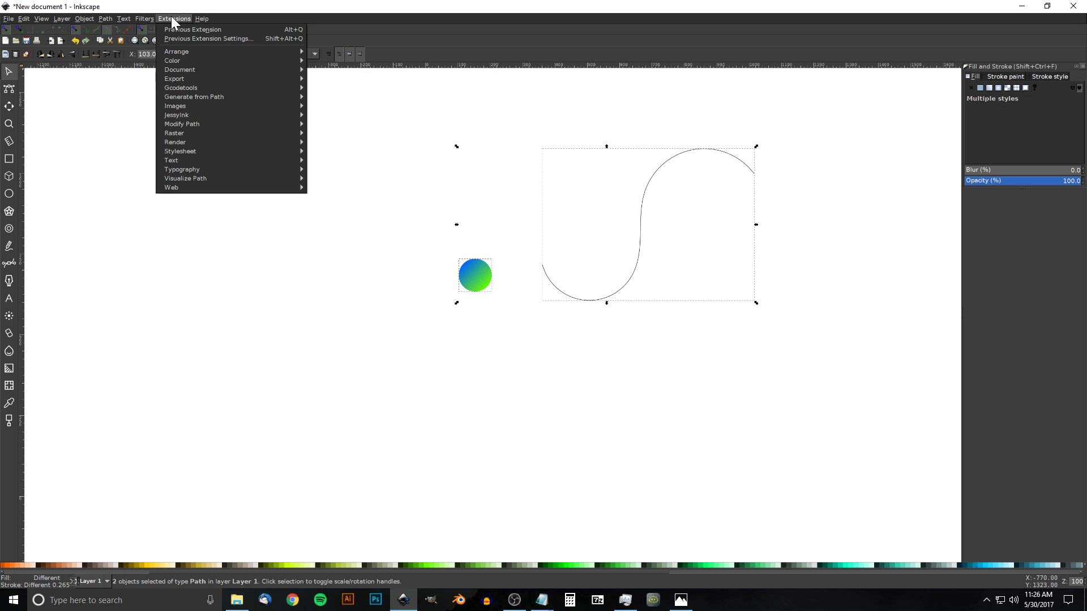
mouse_move(200, 97)
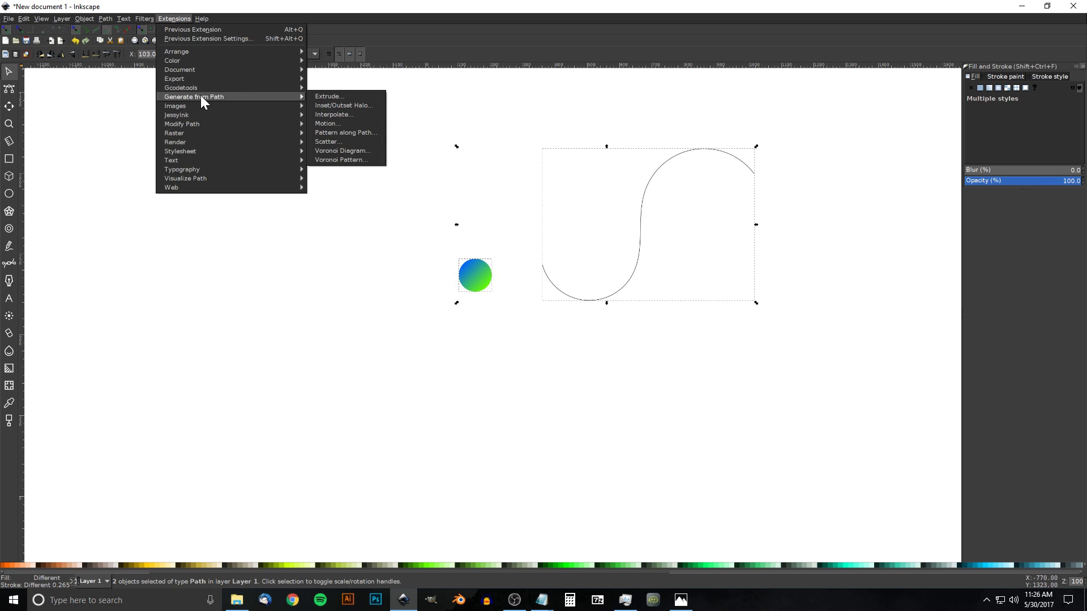
click(333, 141)
drag(582, 237, 376, 185)
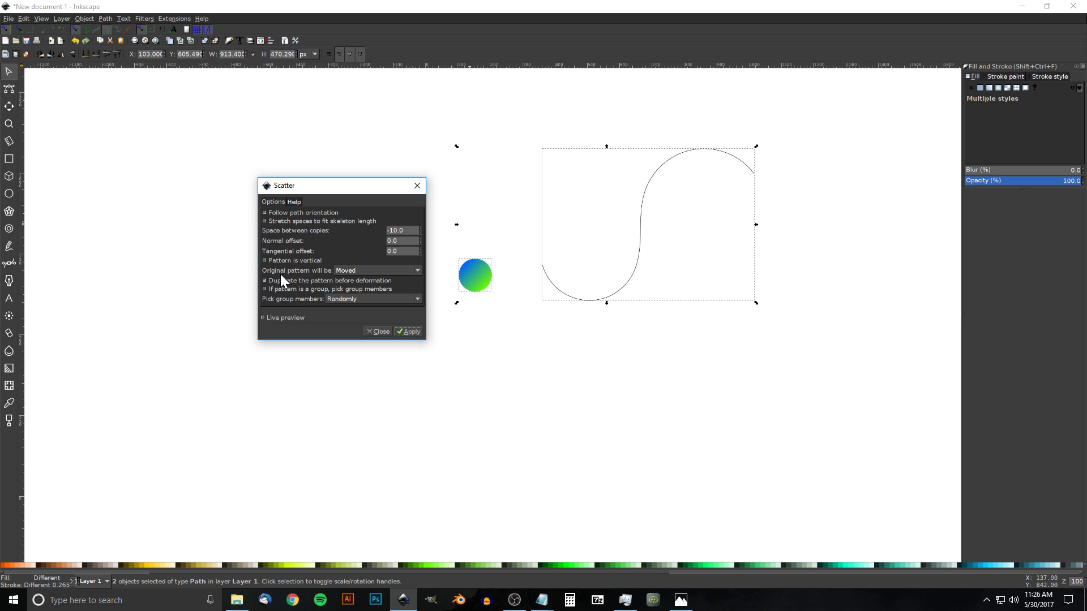
click(378, 271)
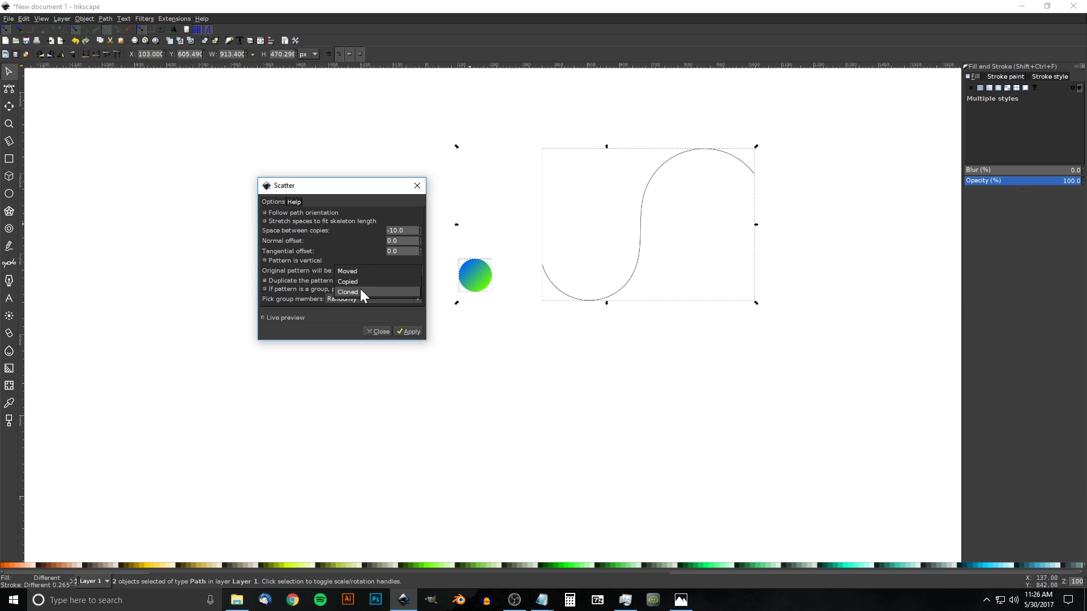
click(359, 289)
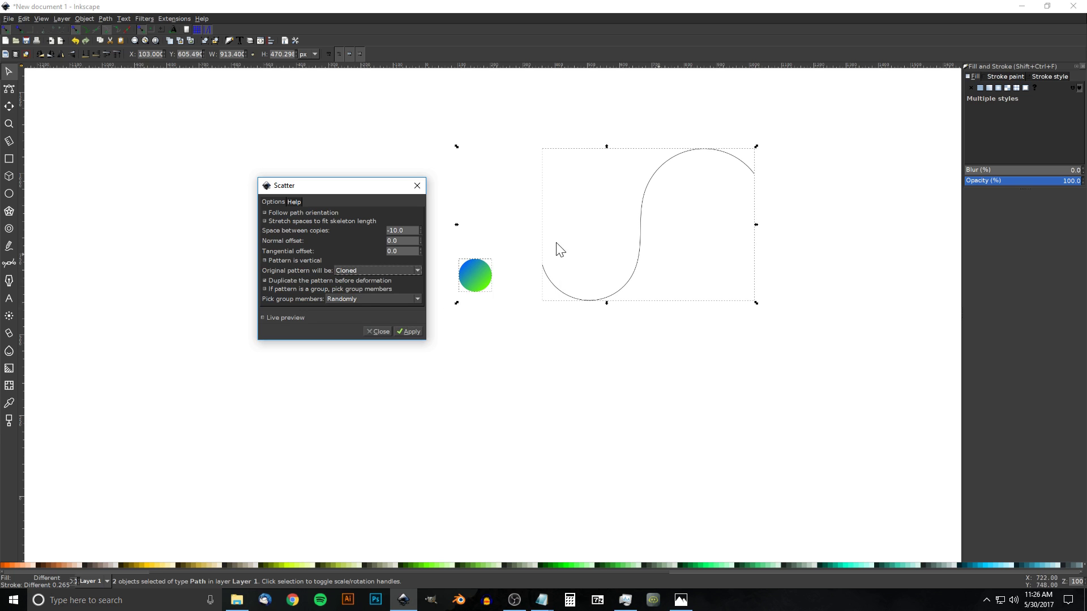
drag(344, 186, 337, 163)
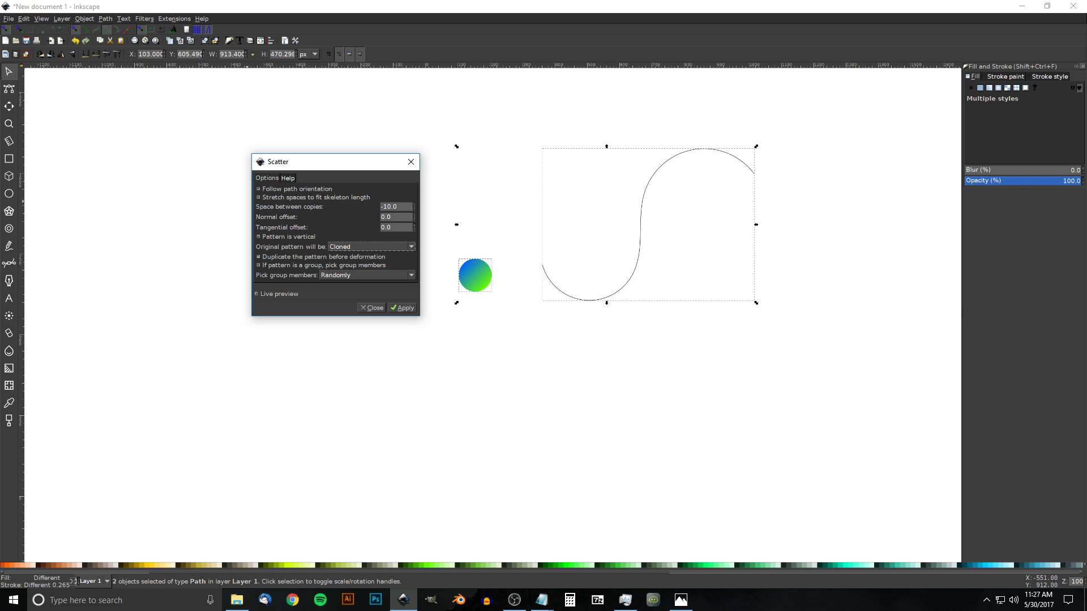
Step: Live-preview the scatter at -20 spacing, then close the Scatter dialog without applying
click(256, 294)
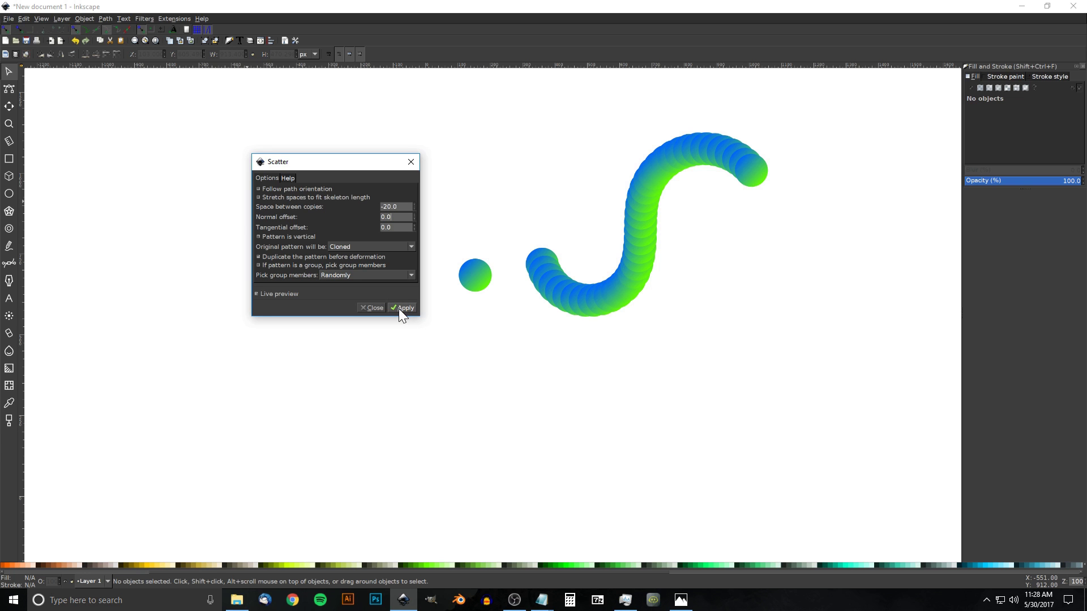
click(410, 163)
click(776, 310)
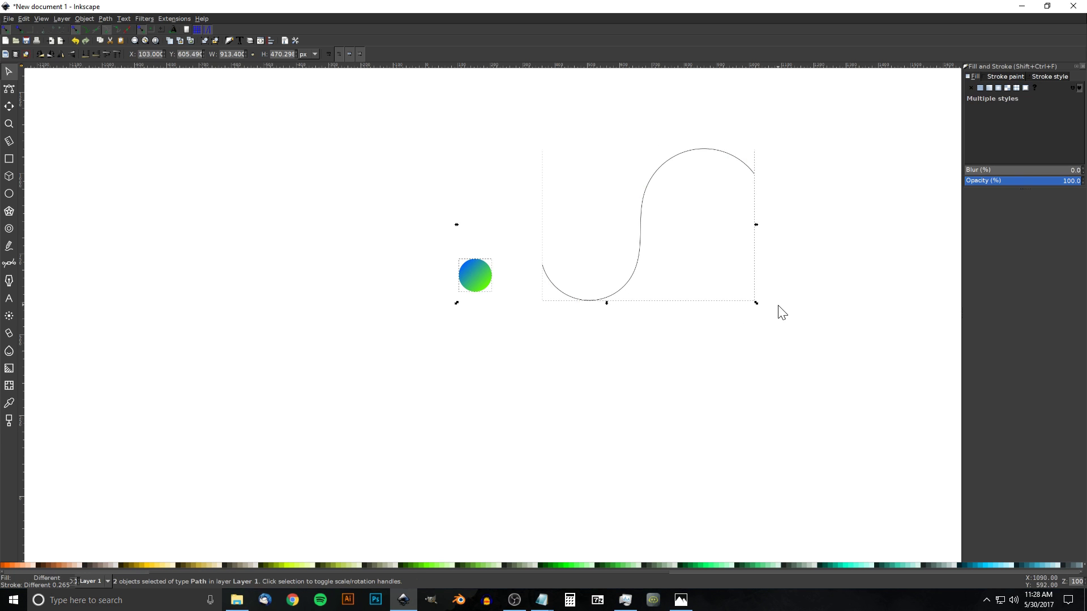
click(681, 599)
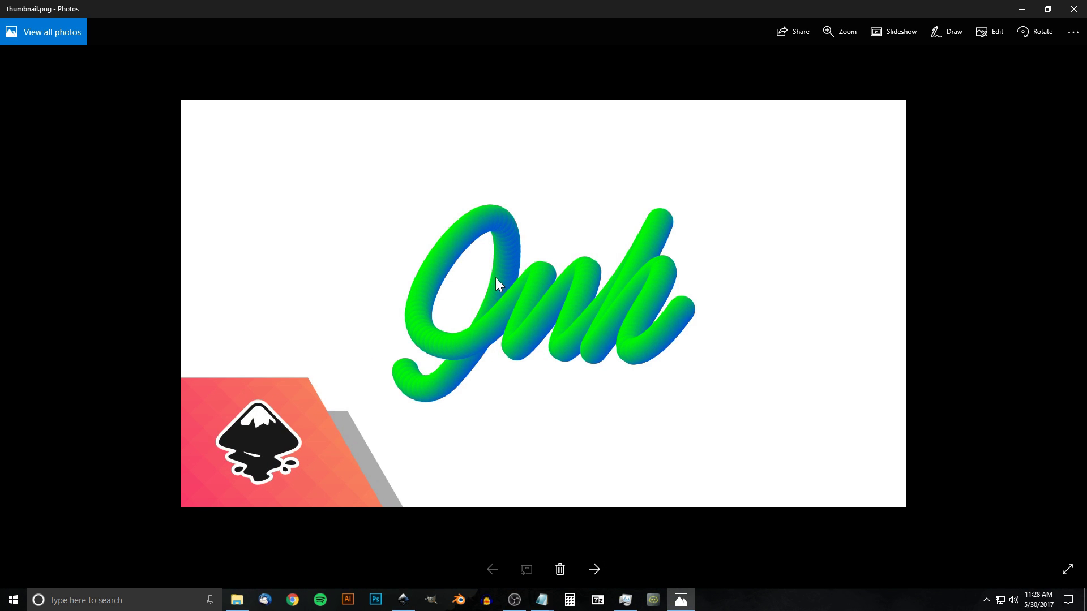
click(404, 599)
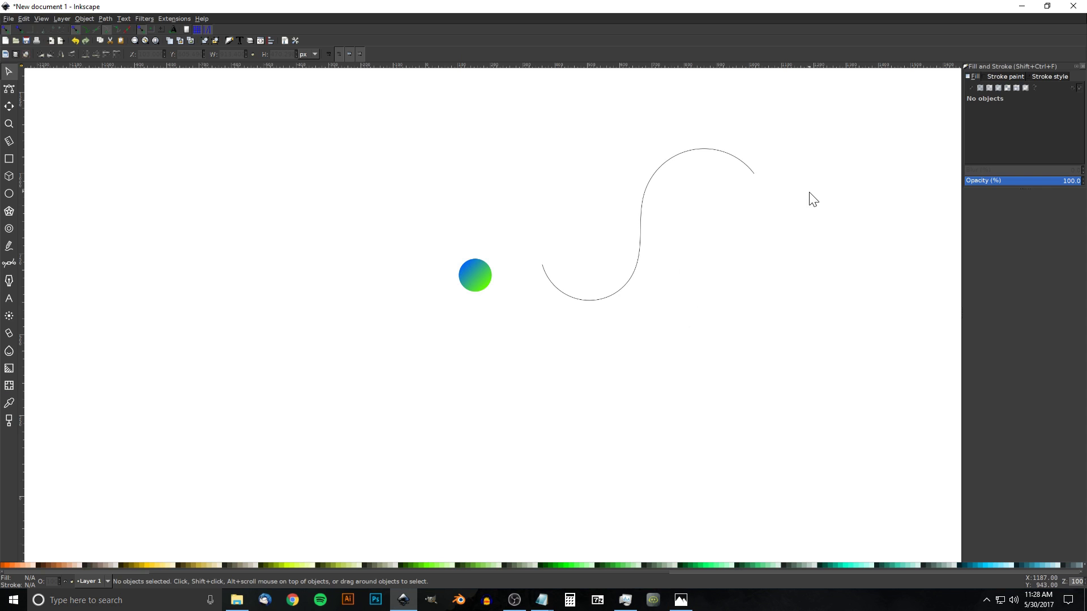